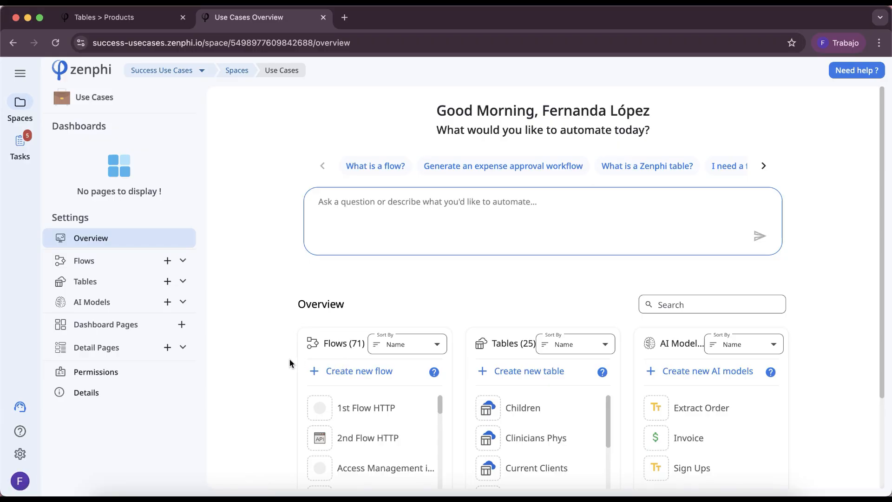
Create a new blank flow in the Use Cases space that starts with the Zenphi Form Submission trigger
{"action": "left_click", "coordinate": [355, 377]}
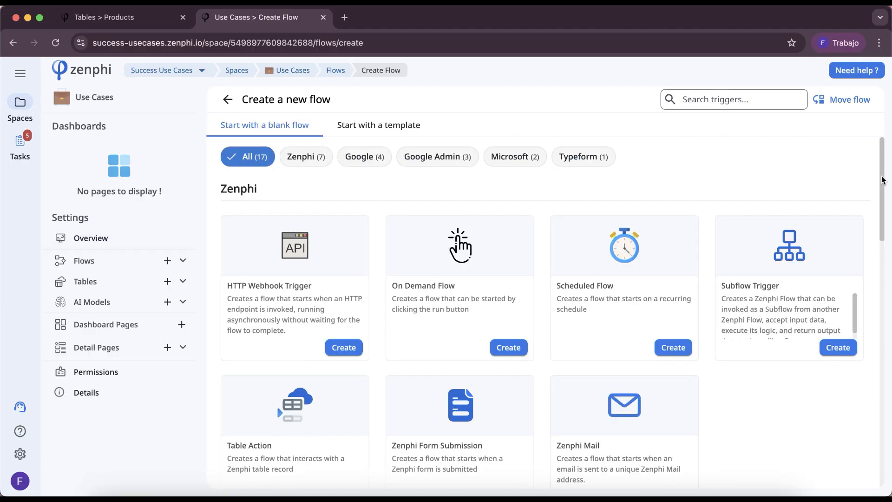
{"action": "scroll", "coordinate": [883, 179], "scroll_direction": "down", "scroll_amount": 5}
{"action": "left_click", "coordinate": [514, 389]}
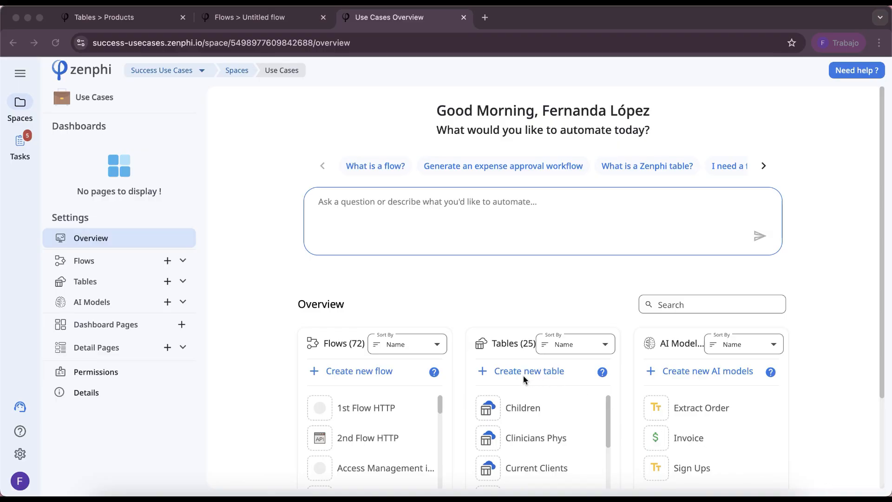
{"action": "left_click", "coordinate": [523, 375]}
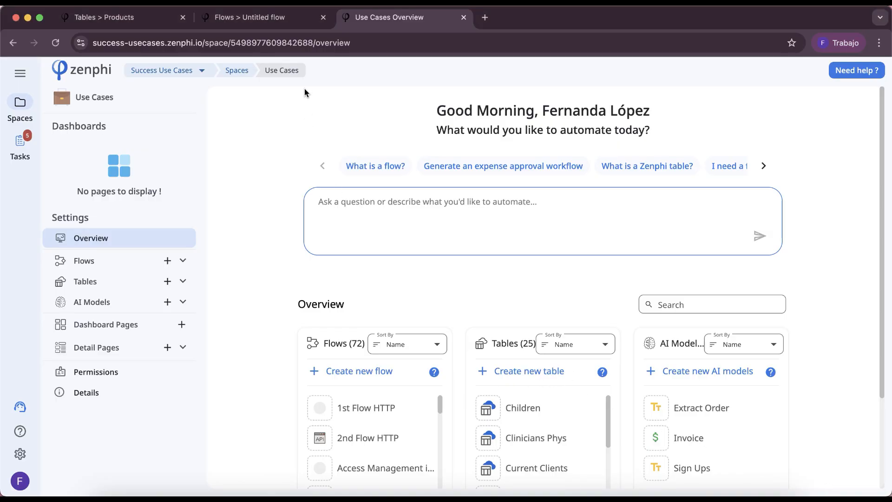
Review the Products table's Item and Price columns and the option for adding a column, and return to the flow
{"action": "left_click", "coordinate": [120, 18]}
{"action": "left_click_drag", "start_coordinate": [168, 101], "coordinate": [83, 108]}
{"action": "left_click", "coordinate": [192, 224]}
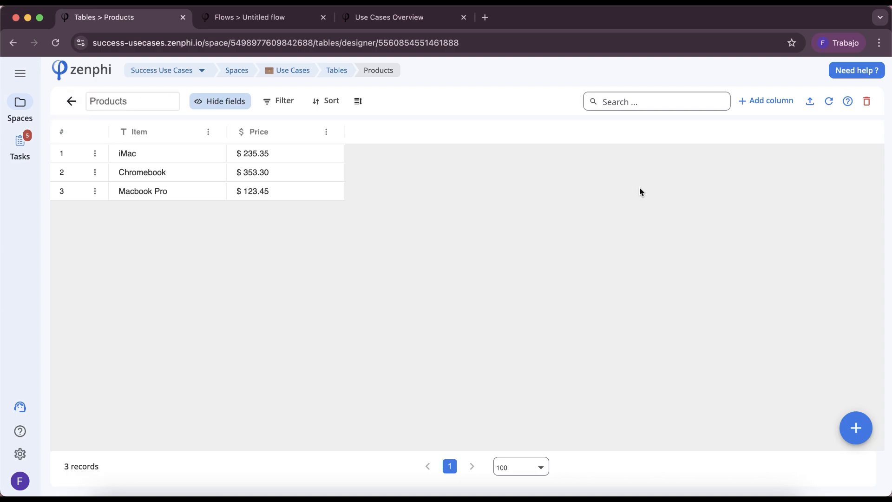
{"action": "left_click", "coordinate": [755, 103]}
{"action": "left_click", "coordinate": [485, 339]}
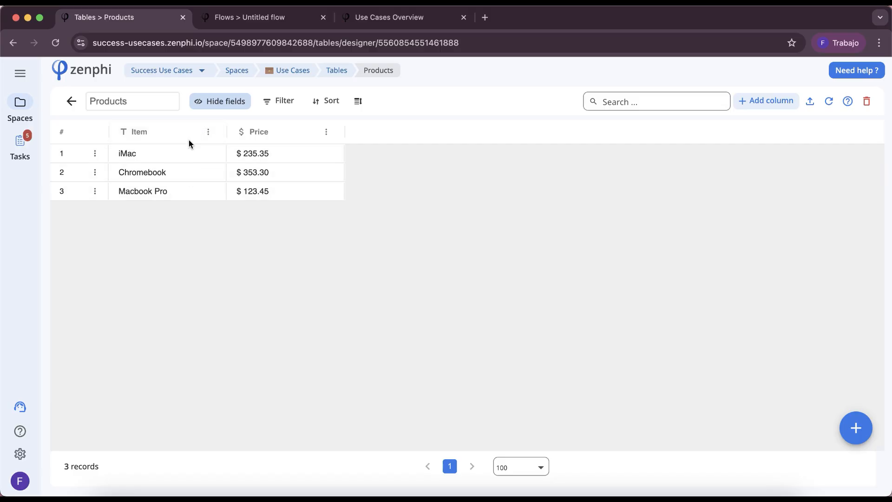
{"action": "key", "text": "ctrl+Tab"}
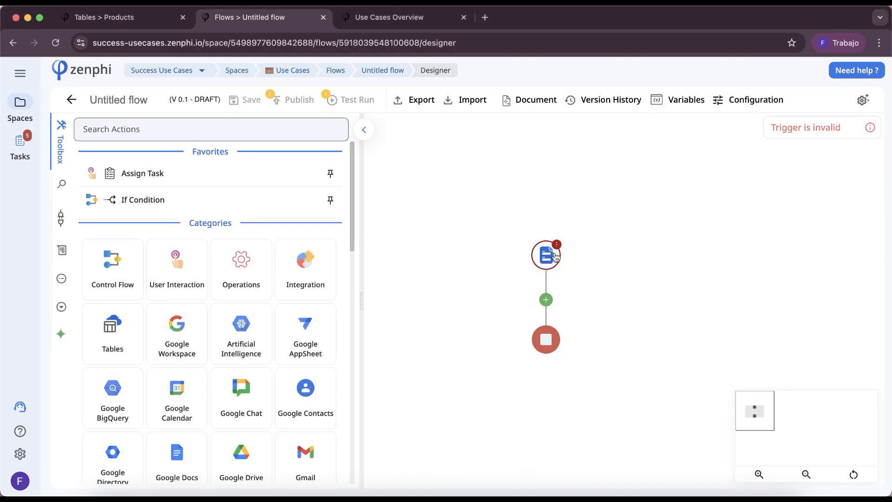
Open the form trigger's form builder and add a field of type Look-up
{"action": "left_click", "coordinate": [555, 257]}
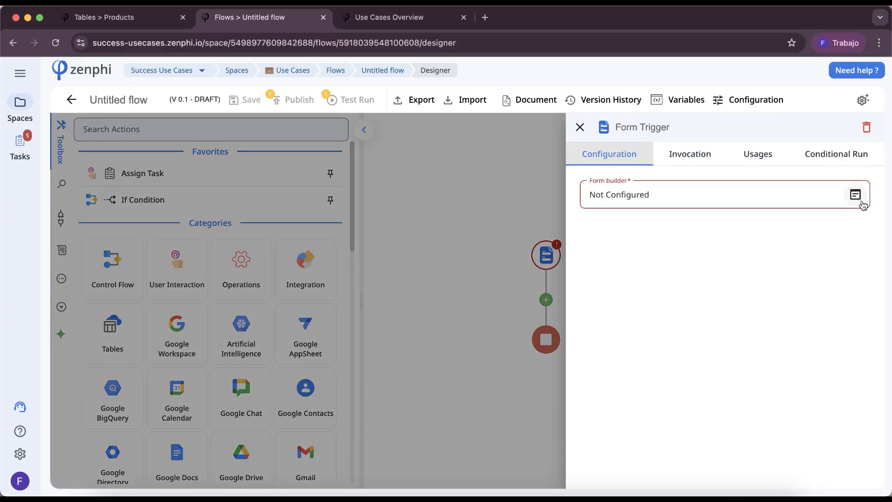
{"action": "left_click", "coordinate": [861, 203]}
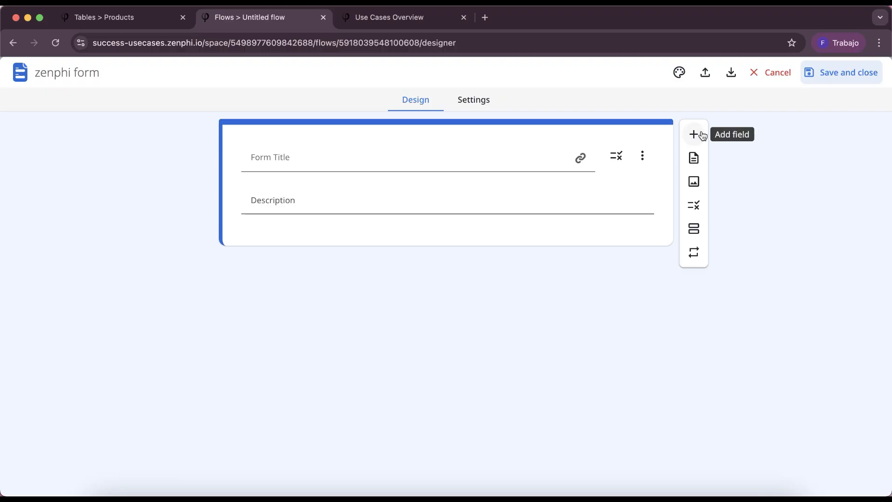
{"action": "left_click", "coordinate": [695, 134]}
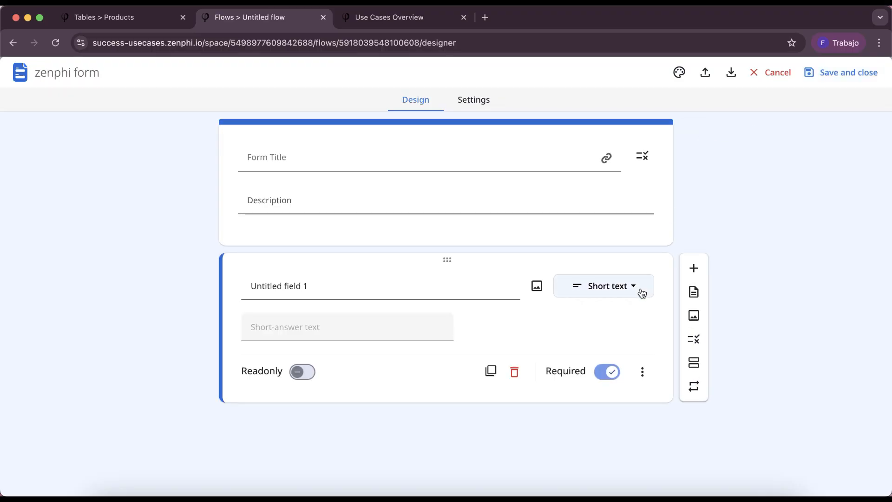
{"action": "left_click", "coordinate": [642, 293]}
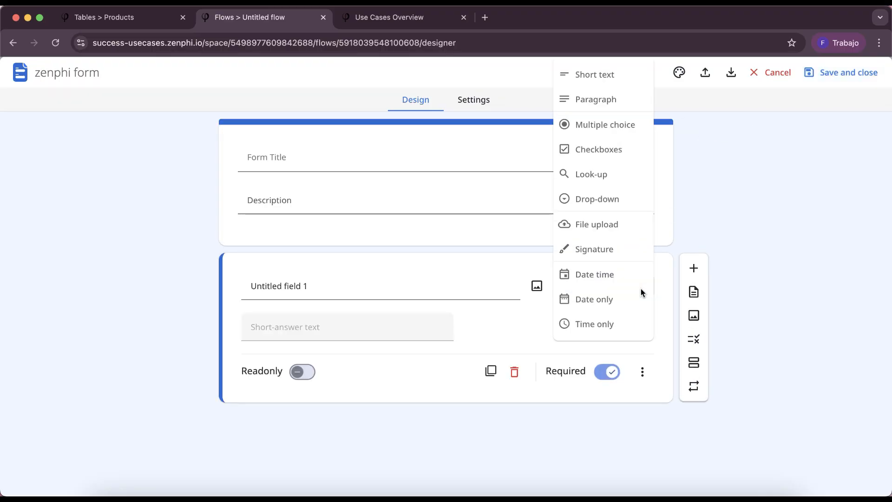
{"action": "left_click", "coordinate": [611, 178]}
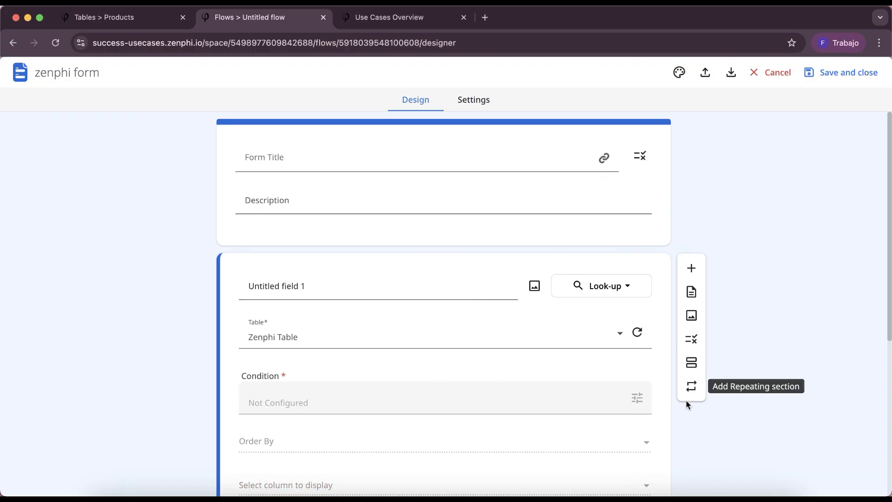
Title the form "Update Item Price" with the description "Please select the item you wish to update the price for"
{"action": "left_click", "coordinate": [827, 483]}
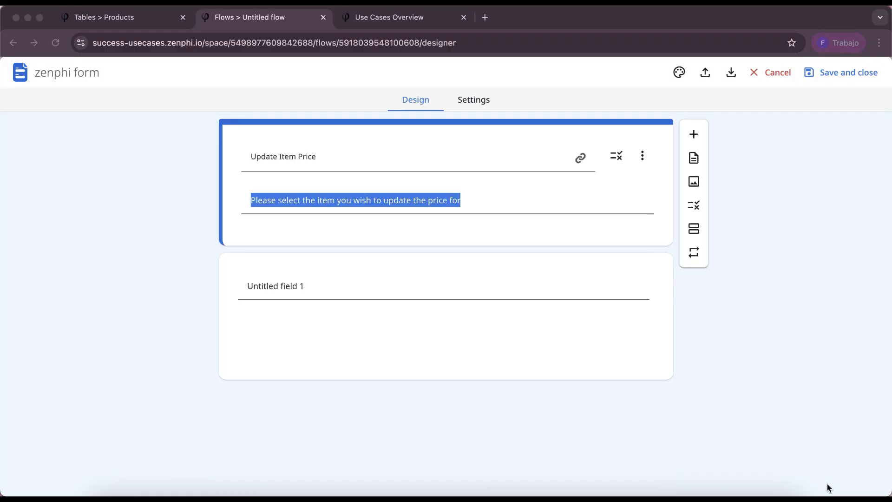
{"action": "left_click", "coordinate": [785, 379]}
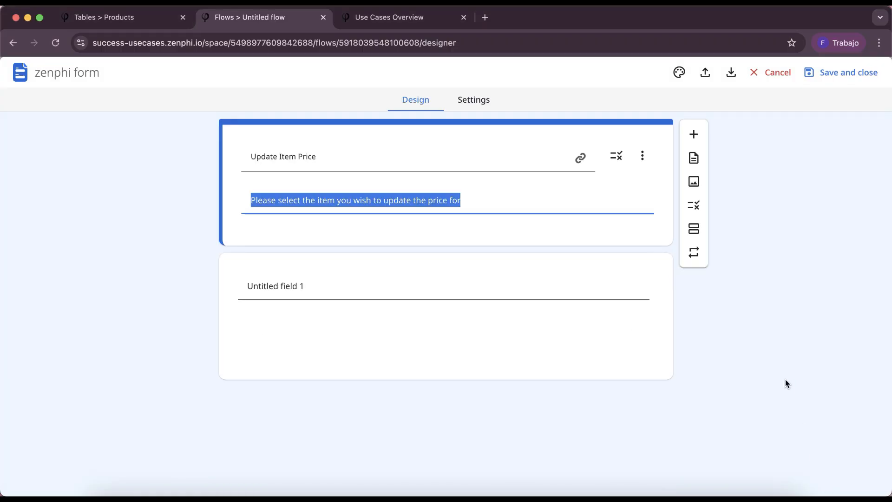
Name the look-up field "Item:" and set its table to Products
{"action": "left_click", "coordinate": [527, 288]}
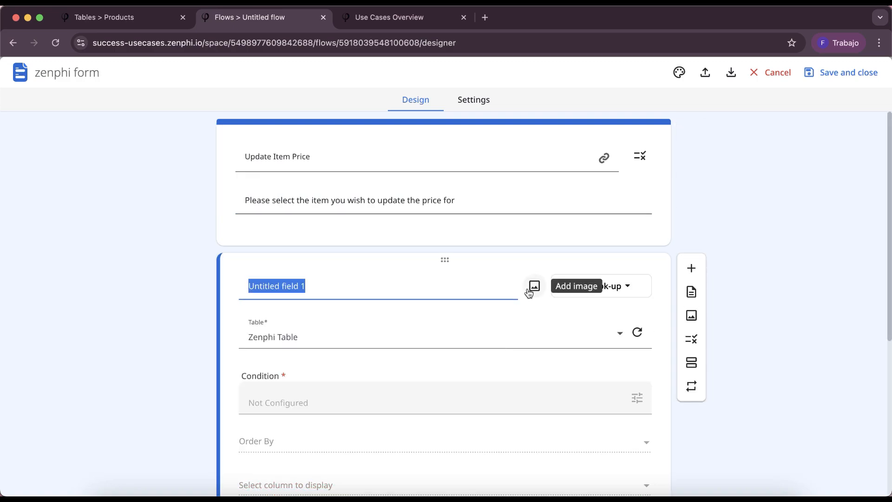
{"action": "type", "text": "Item:"}
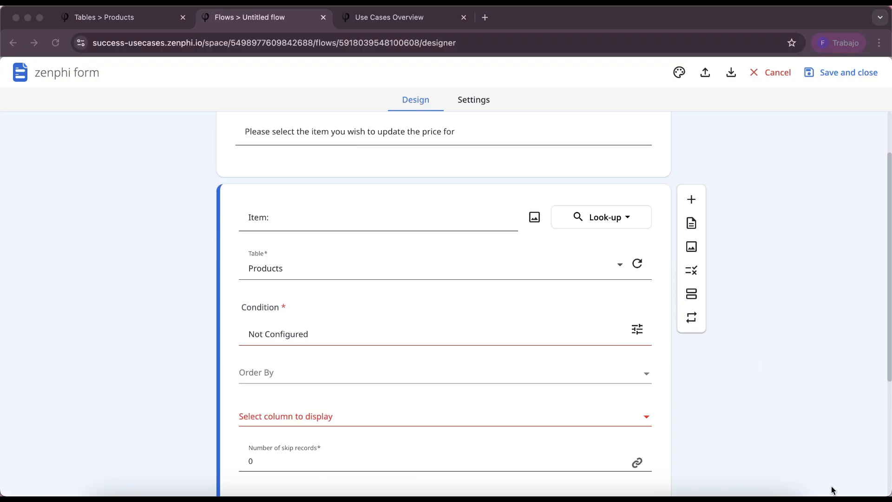
Set the look-up field's condition to return records where Item is not null
{"action": "left_click", "coordinate": [587, 339]}
{"action": "left_click", "coordinate": [637, 329]}
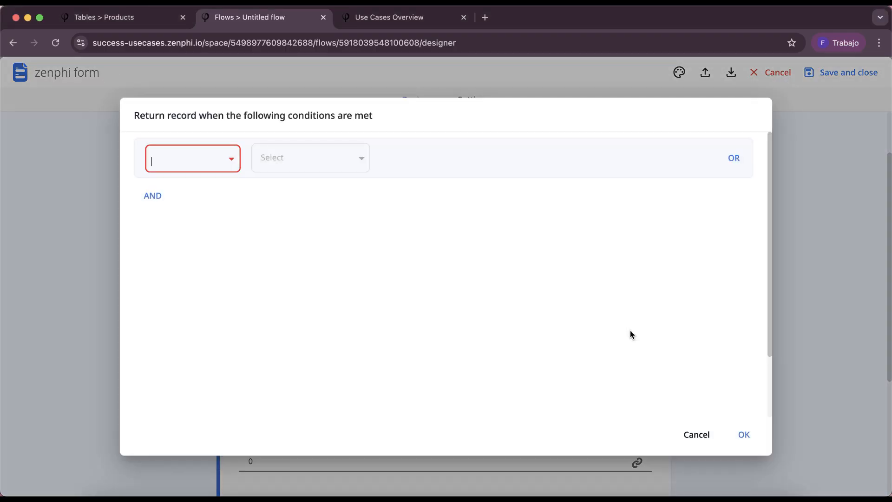
{"action": "left_click", "coordinate": [229, 165]}
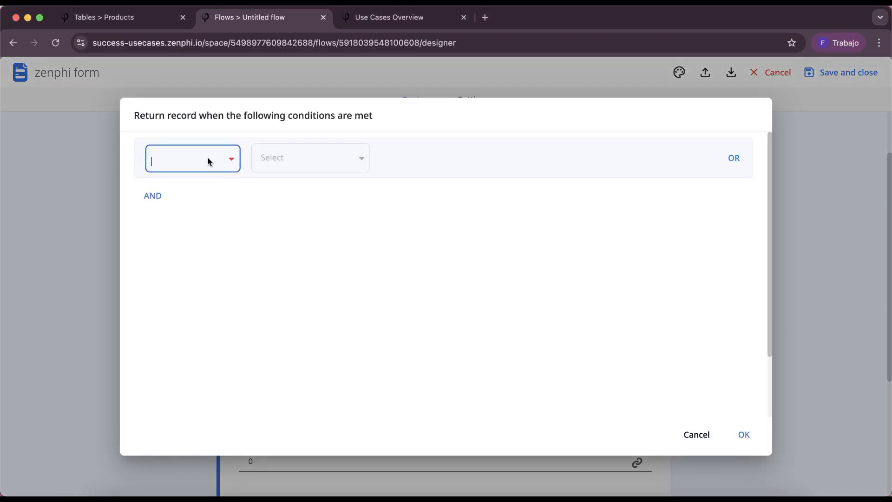
{"action": "left_click", "coordinate": [143, 17]}
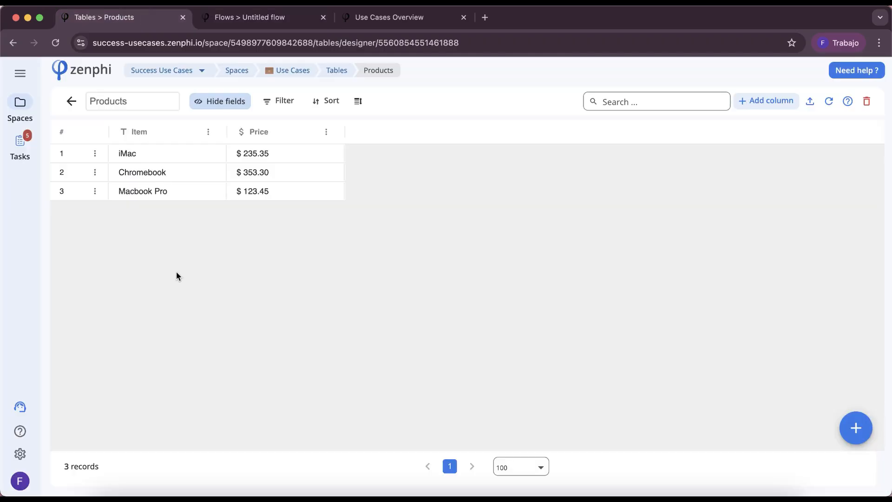
{"action": "left_click", "coordinate": [288, 18]}
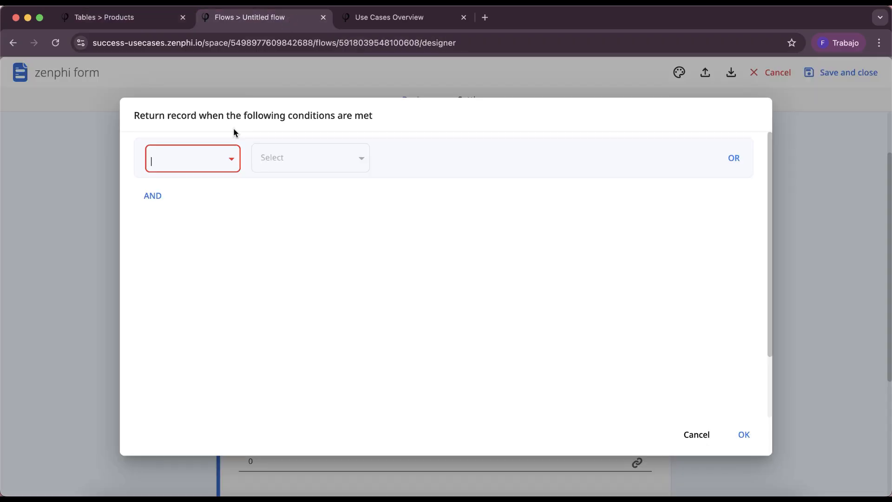
{"action": "left_click", "coordinate": [203, 167]}
{"action": "left_click", "coordinate": [194, 186]}
{"action": "left_click", "coordinate": [309, 171]}
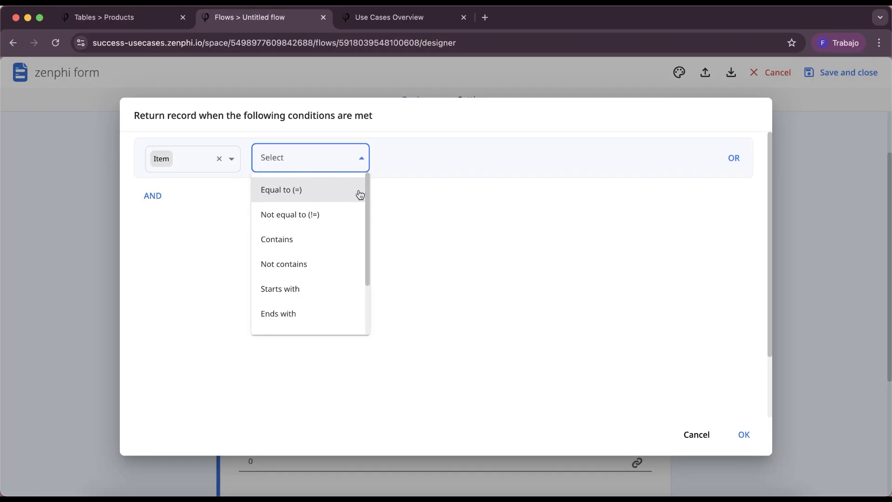
{"action": "left_click_drag", "start_coordinate": [367, 190], "coordinate": [365, 295]}
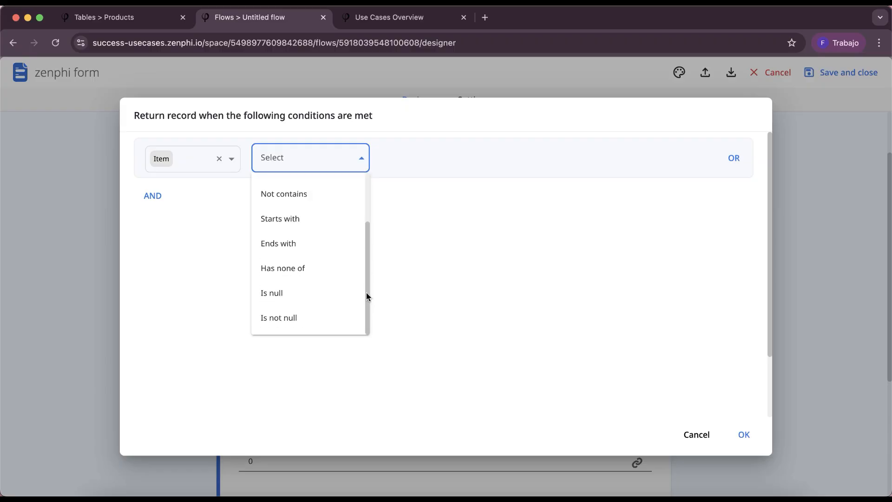
{"action": "left_click", "coordinate": [315, 317]}
{"action": "left_click", "coordinate": [736, 426]}
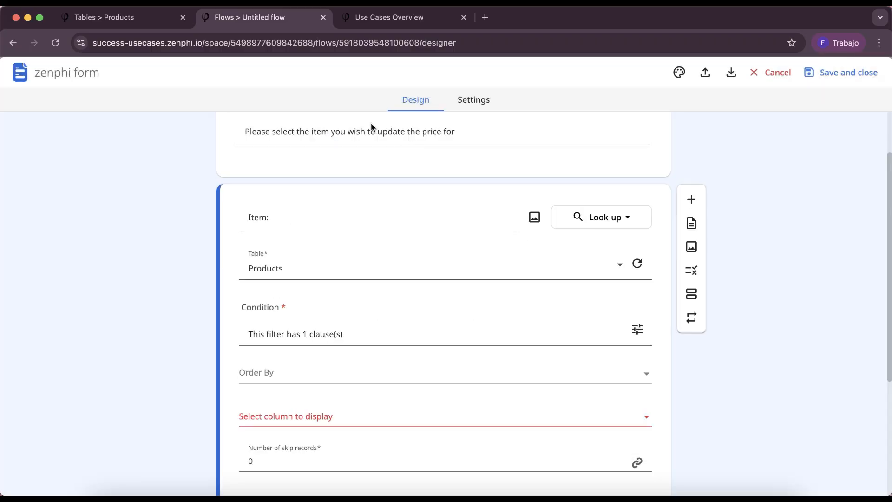
Set the look-up field's display column to Item and check the Order By choices without choosing one
{"action": "left_click", "coordinate": [133, 21]}
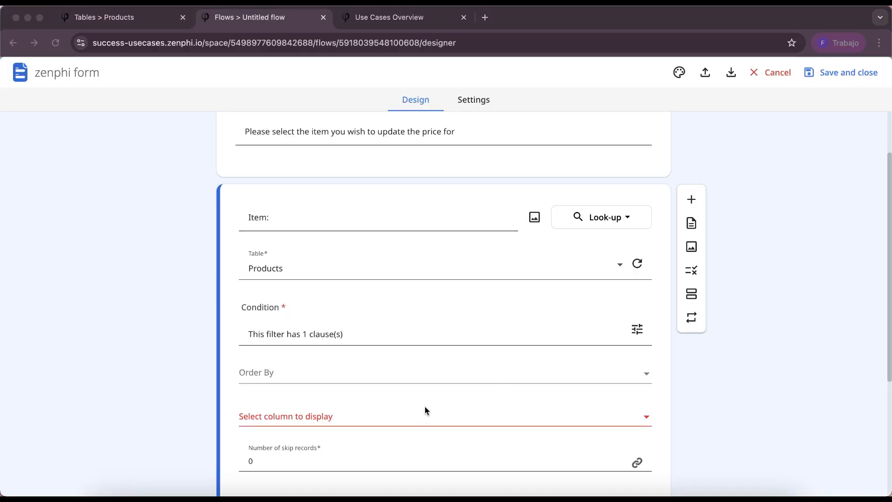
{"action": "left_click", "coordinate": [425, 410]}
{"action": "left_click", "coordinate": [411, 411]}
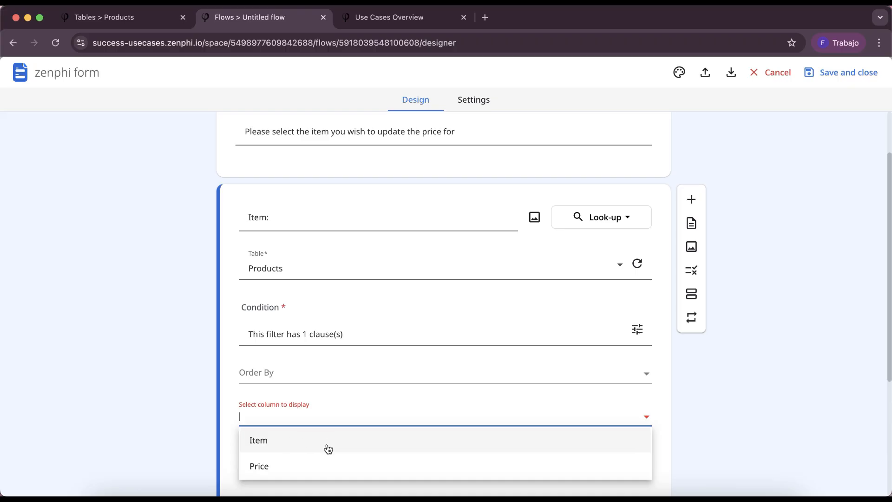
{"action": "left_click", "coordinate": [255, 441]}
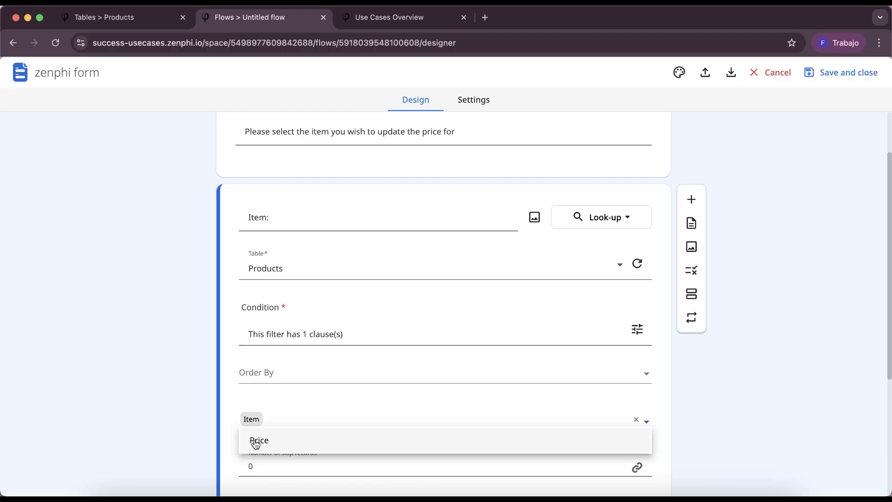
{"action": "left_click", "coordinate": [388, 378]}
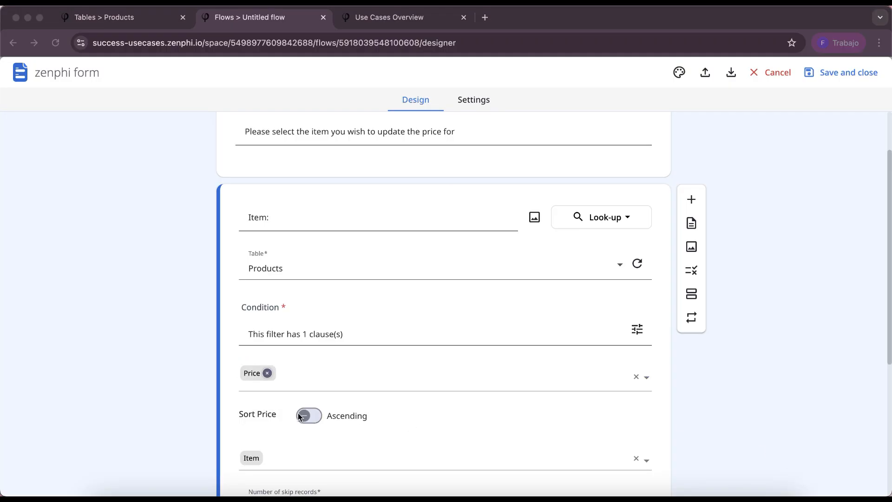
{"action": "left_click", "coordinate": [307, 415]}
{"action": "left_click", "coordinate": [306, 416]}
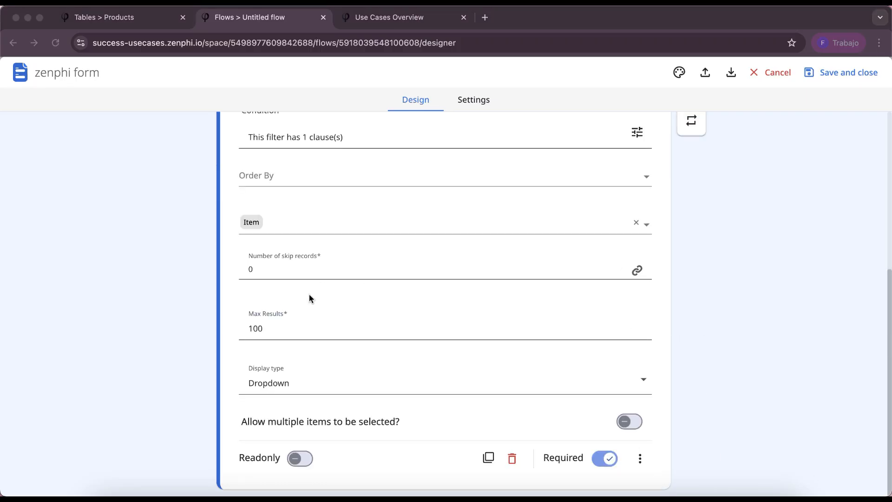
Keep the look-up's maximum results at 100 and its display type as Dropdown, and save and close the form
{"action": "left_click", "coordinate": [257, 314]}
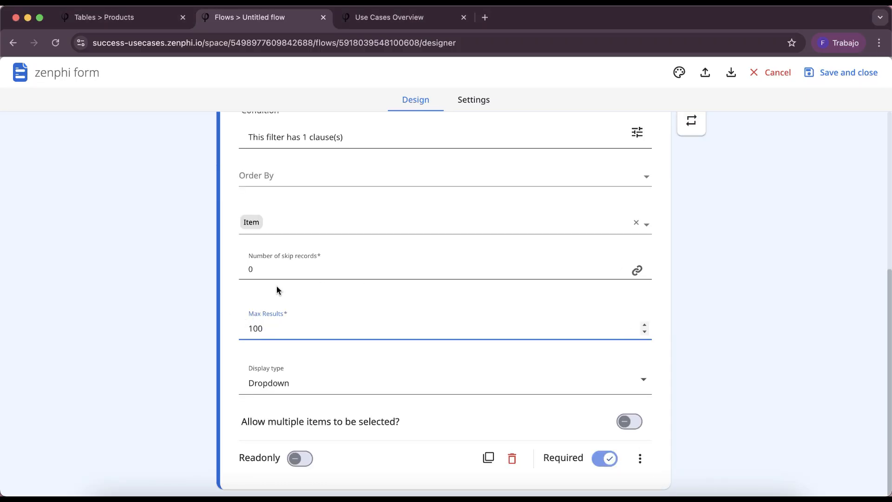
{"action": "left_click", "coordinate": [111, 24]}
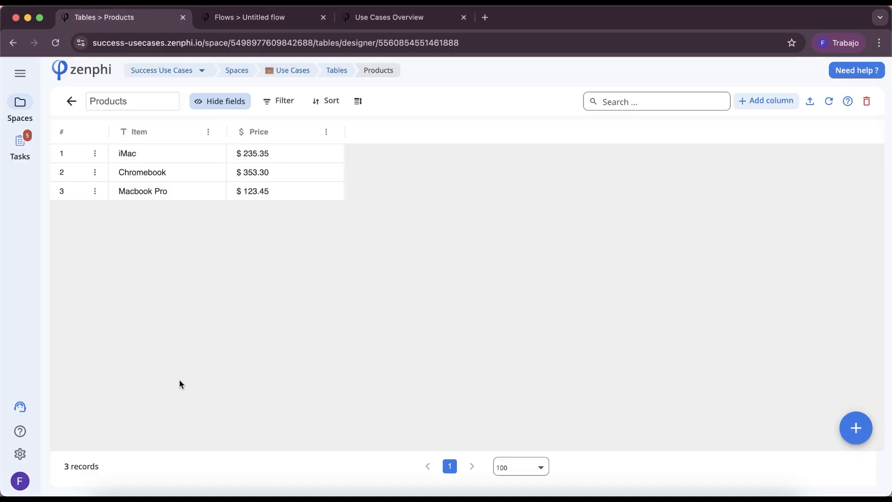
{"action": "left_click", "coordinate": [239, 24]}
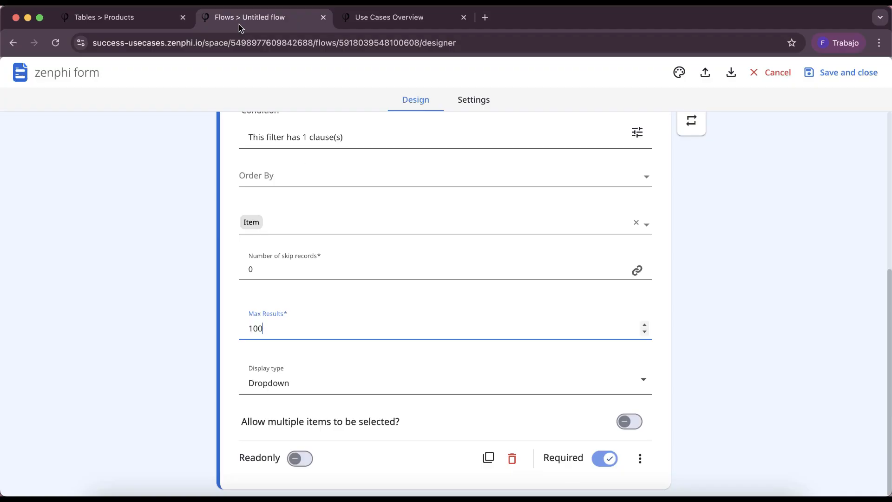
{"action": "left_click", "coordinate": [312, 384]}
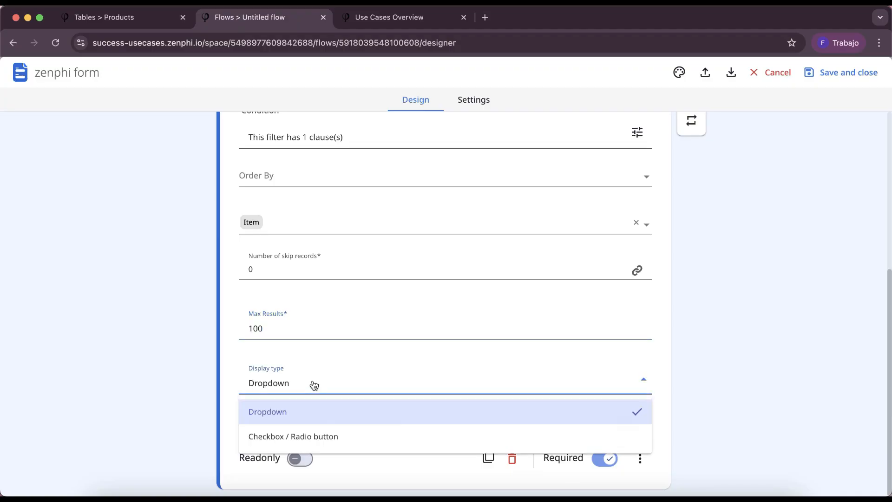
{"action": "left_click", "coordinate": [278, 423]}
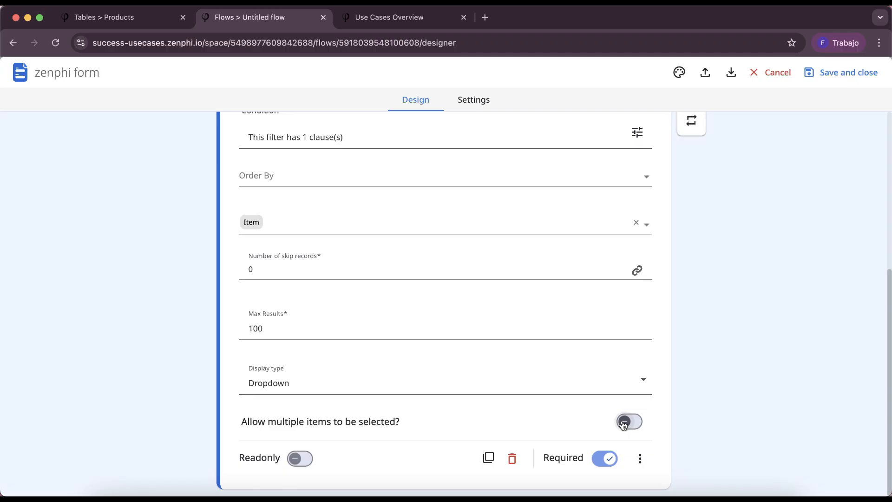
{"action": "left_click", "coordinate": [839, 86]}
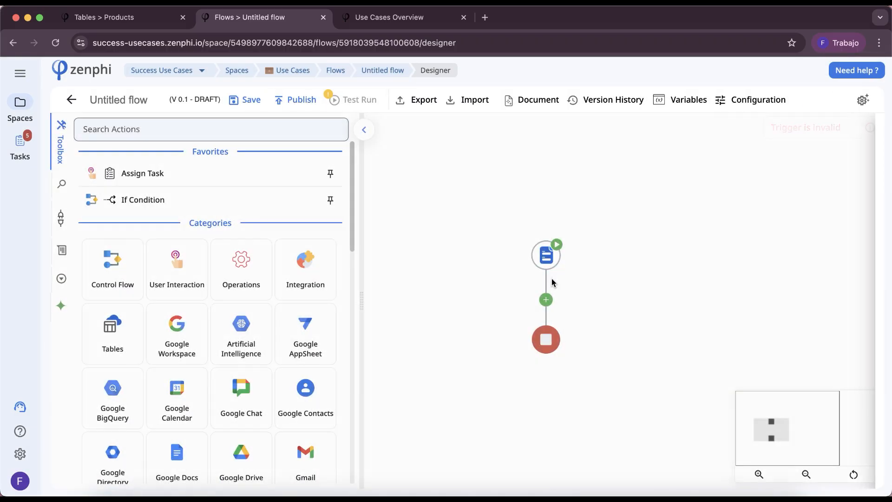
{"action": "left_click", "coordinate": [554, 281]}
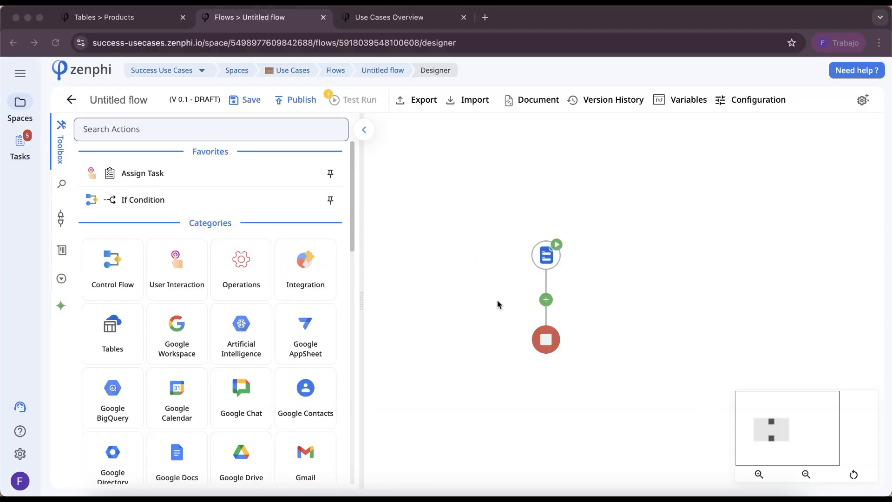
Add the Tables Find Record action to the flow directly after the form trigger
{"action": "left_click", "coordinate": [545, 301]}
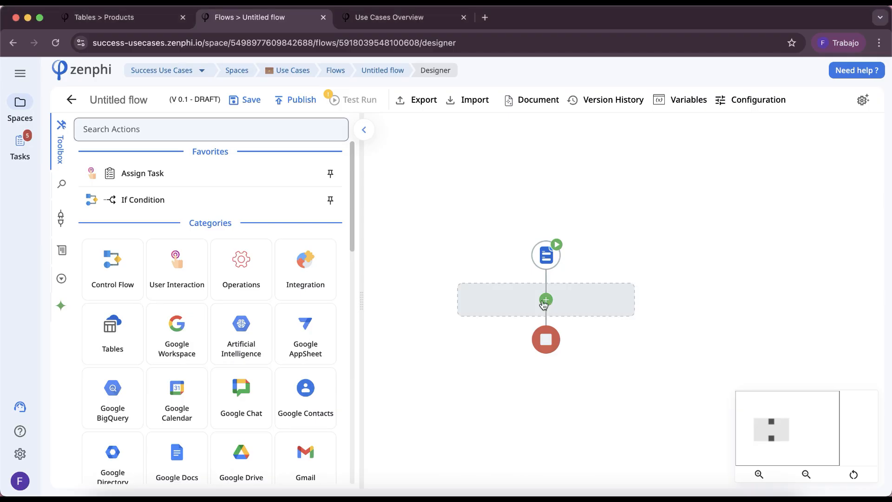
{"action": "left_click", "coordinate": [135, 21]}
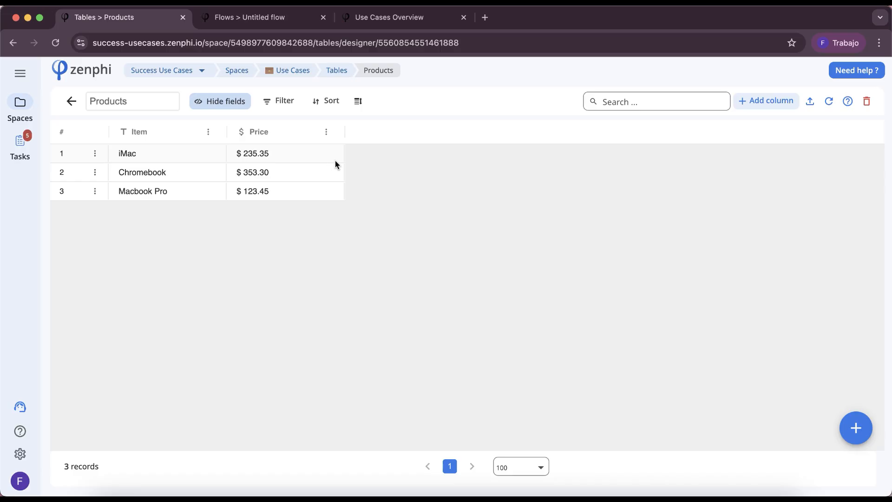
{"action": "key", "text": "ctrl+Tab"}
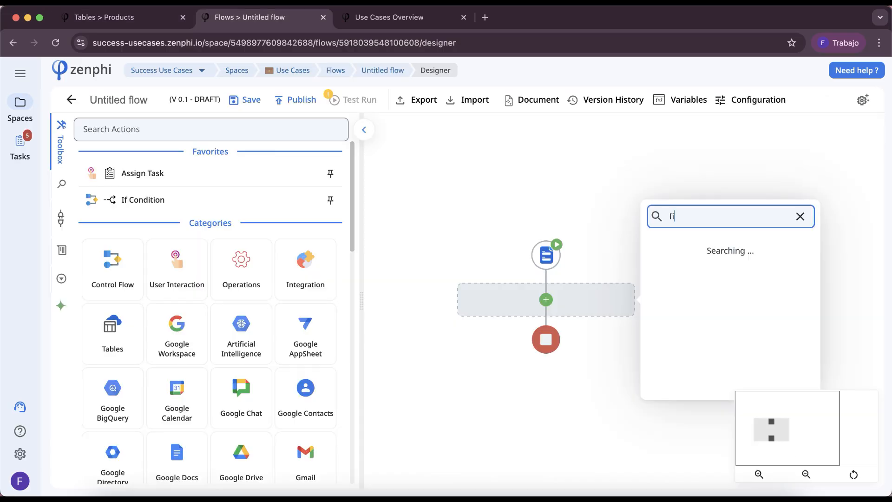
{"action": "type", "text": "e"}
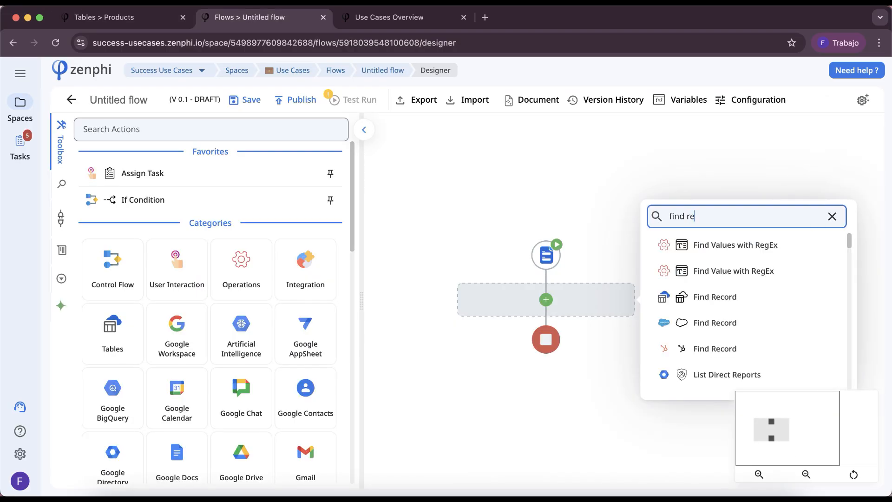
{"action": "left_click", "coordinate": [730, 292]}
Set Find Record's table to Products and its Record Id to the form trigger's Item: token
{"action": "left_click", "coordinate": [616, 347]}
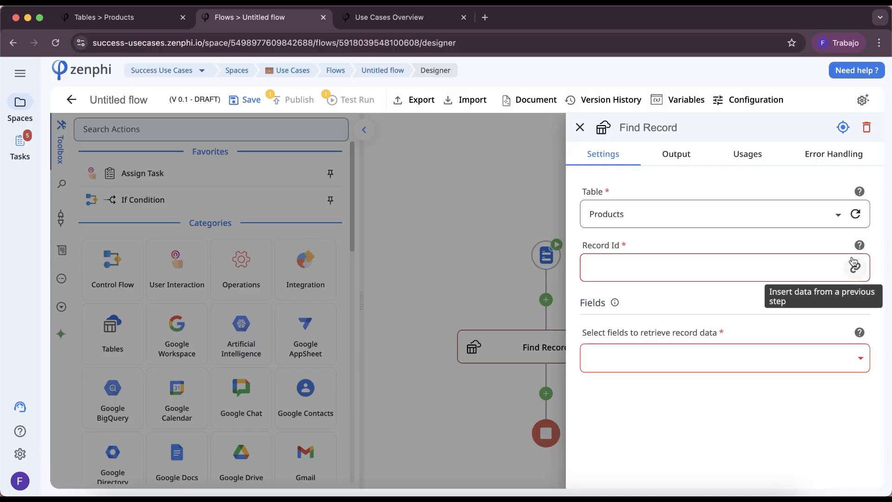
{"action": "left_click", "coordinate": [855, 267]}
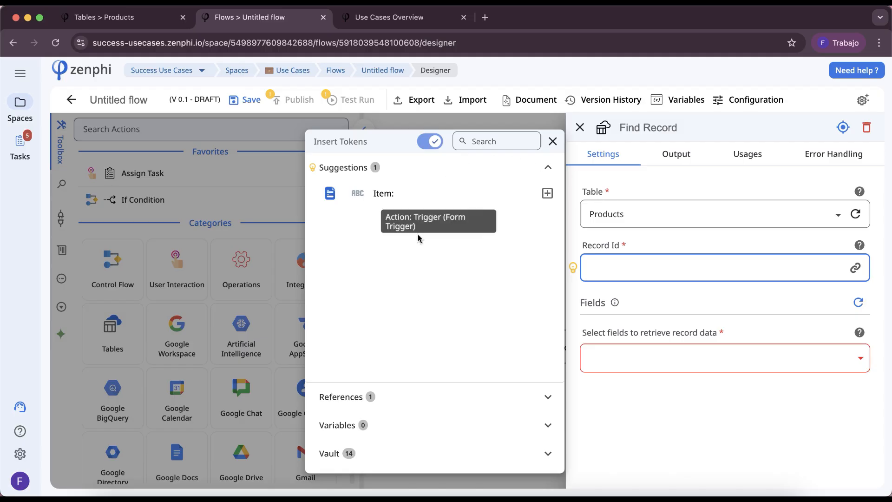
{"action": "left_click", "coordinate": [547, 194]}
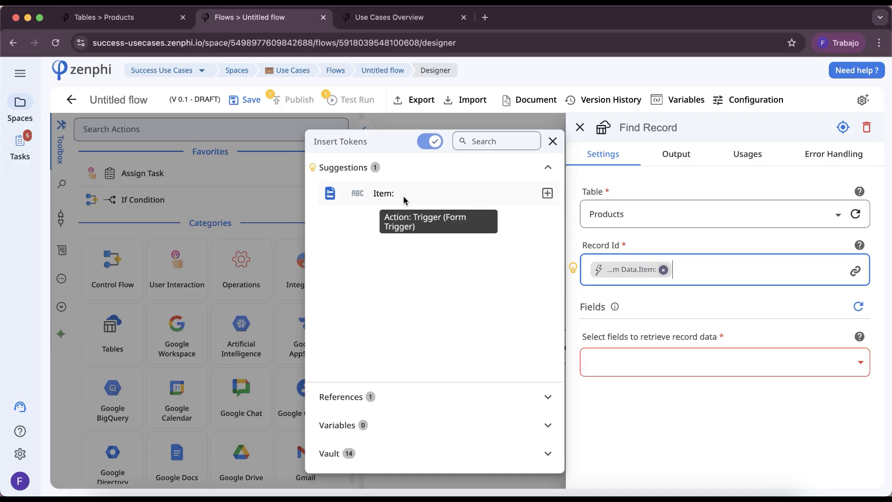
{"action": "left_click", "coordinate": [643, 385]}
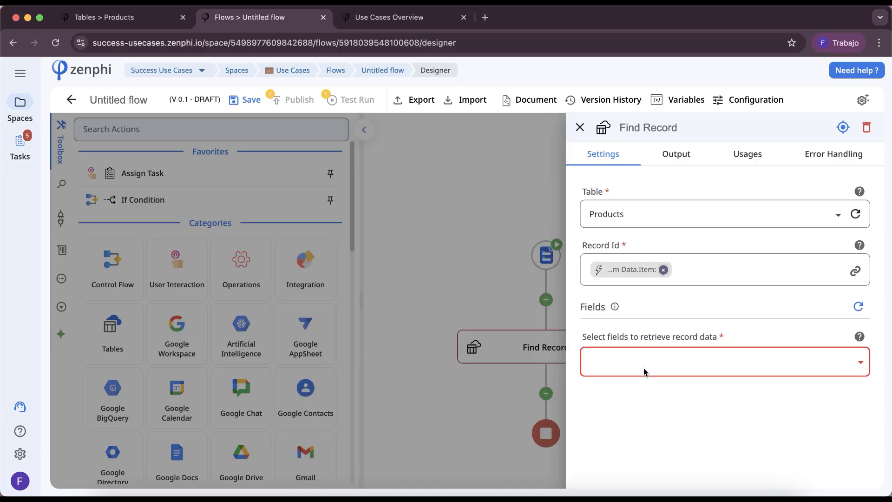
Choose Item and Price as the fields that Find Record retrieves
{"action": "left_click", "coordinate": [645, 371]}
{"action": "left_click", "coordinate": [598, 390]}
{"action": "left_click", "coordinate": [600, 393]}
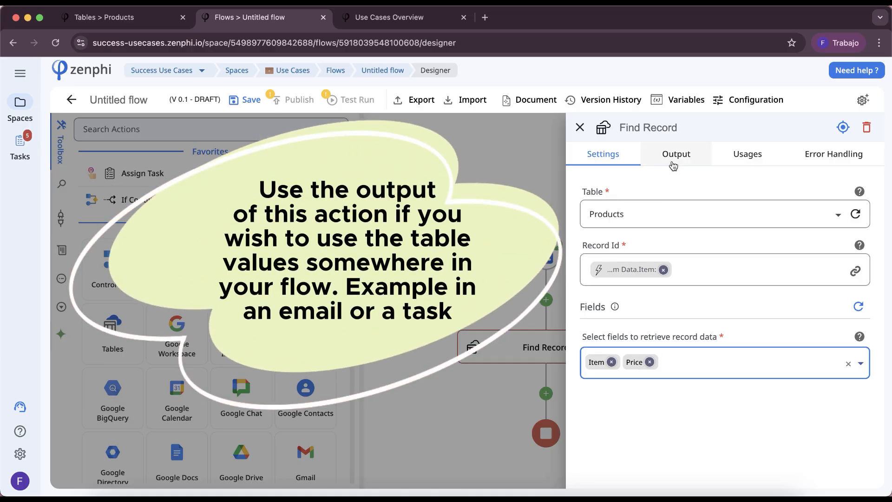
Examine Find Record's output tokens, especially the Record id
{"action": "left_click", "coordinate": [674, 158]}
{"action": "left_click", "coordinate": [674, 190]}
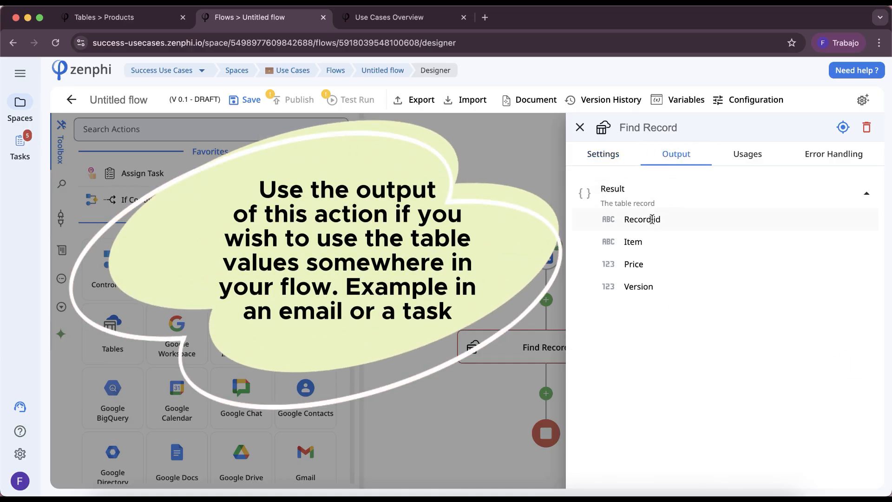
{"action": "left_click_drag", "start_coordinate": [624, 219], "coordinate": [673, 224]}
{"action": "left_click", "coordinate": [674, 221]}
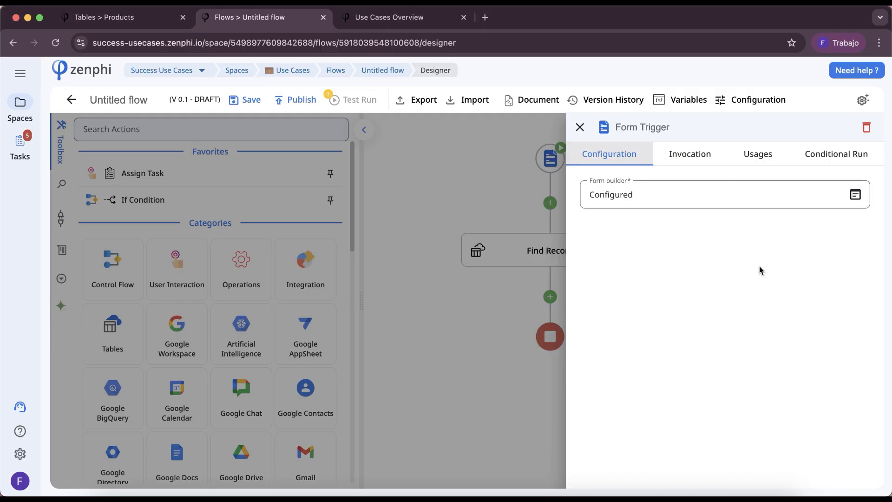
Reopen the trigger's form, add a new short text field, and move it below the Item: field
{"action": "left_click", "coordinate": [854, 193]}
{"action": "left_click", "coordinate": [693, 134]}
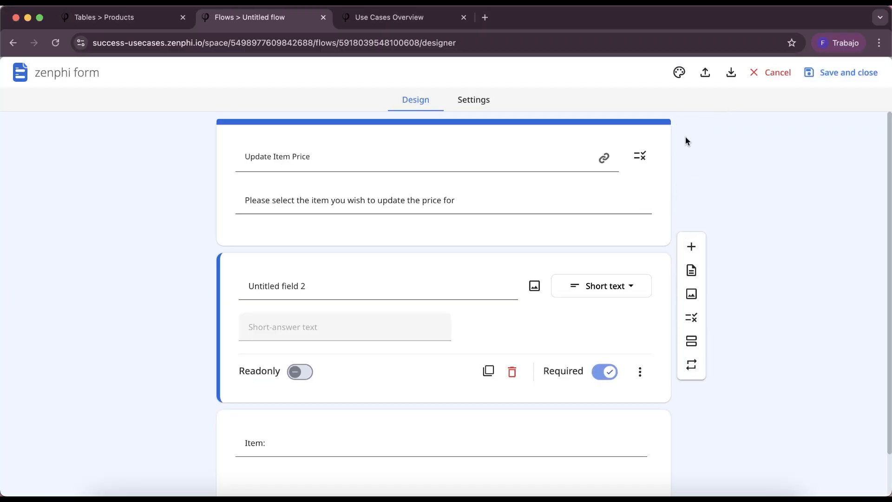
{"action": "left_click_drag", "start_coordinate": [442, 264], "coordinate": [446, 434]}
Name the new field "New Price", keep it as Short text, and save and close the form
{"action": "left_click", "coordinate": [400, 416]}
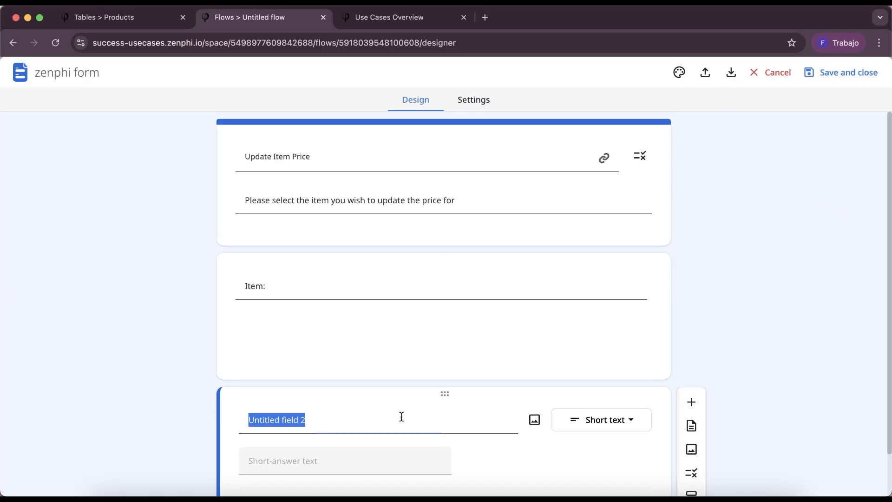
{"action": "type", "text": "New Price"}
{"action": "left_click", "coordinate": [601, 420]}
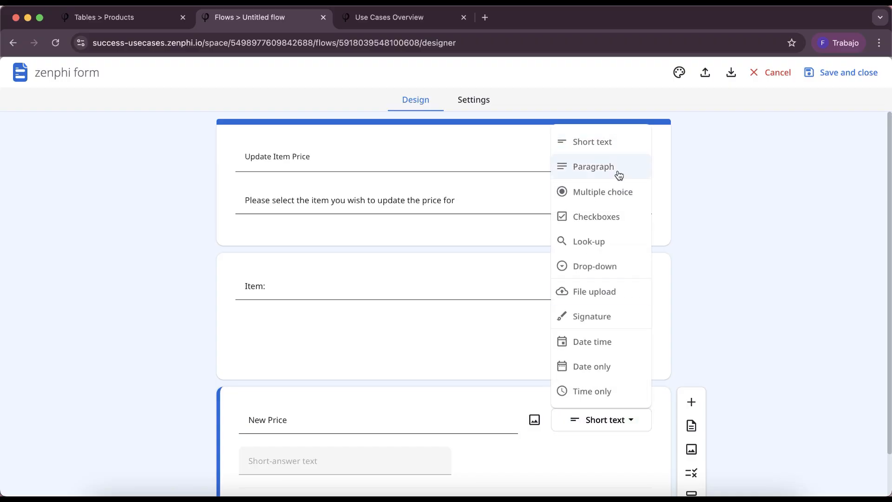
{"action": "left_click", "coordinate": [776, 184]}
{"action": "left_click", "coordinate": [841, 73]}
{"action": "left_click", "coordinate": [533, 357]}
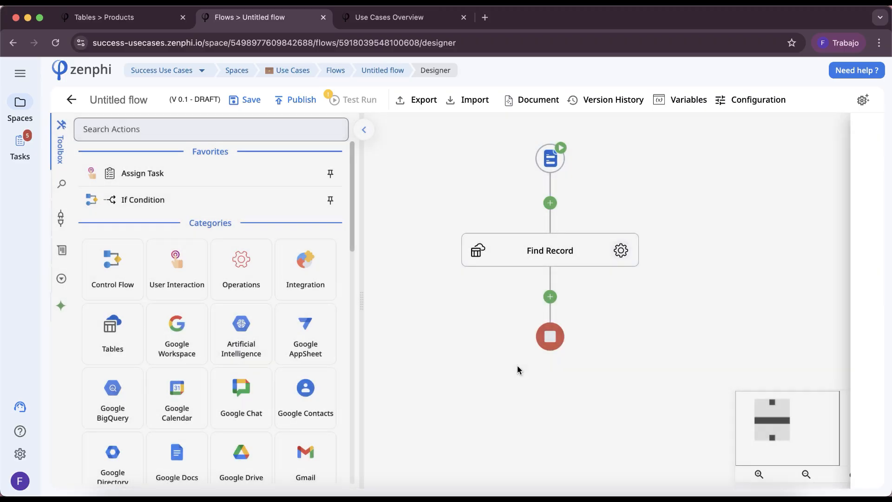
Add an Update Record action after Find Record and set its table to Products
{"action": "left_click", "coordinate": [550, 296]}
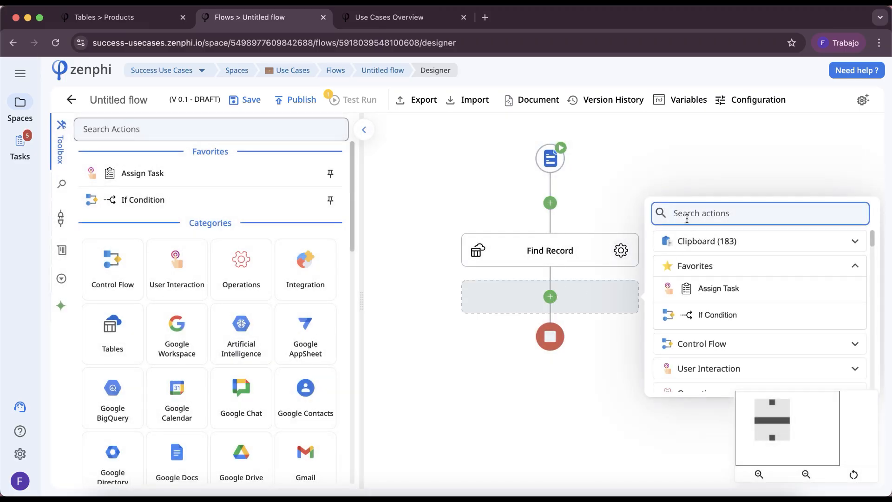
{"action": "type", "text": "update"}
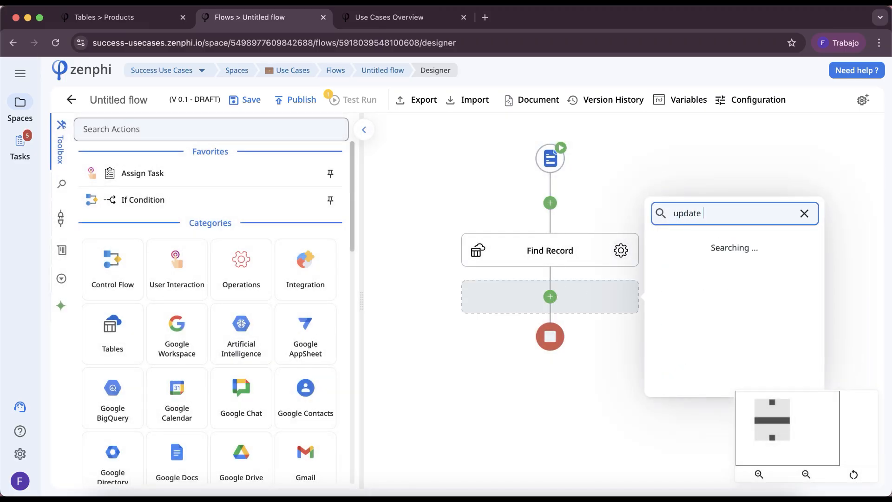
{"action": "left_click", "coordinate": [730, 236]}
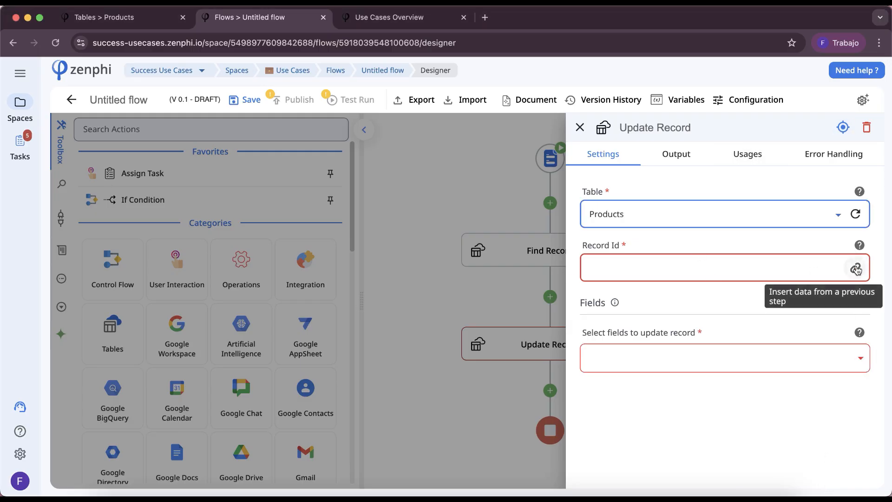
Set Update Record's Record Id to Find Record's Record id token and choose Price as the field to update
{"action": "left_click", "coordinate": [854, 267]}
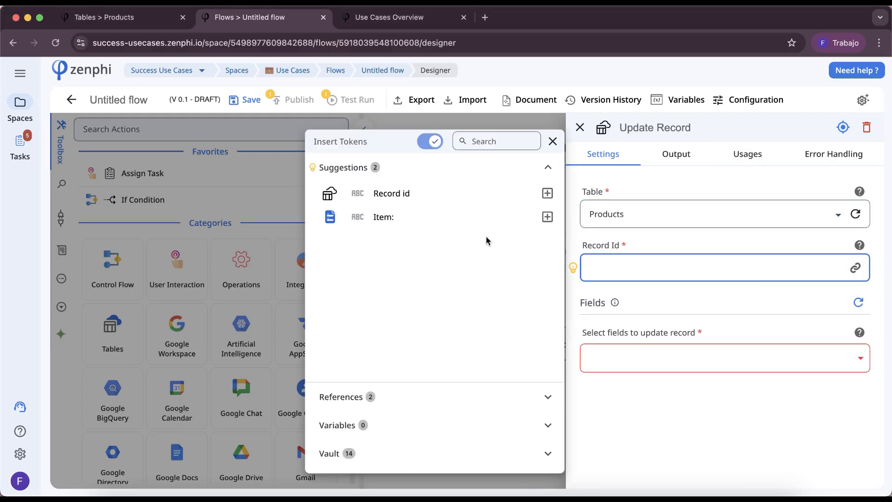
{"action": "left_click", "coordinate": [547, 193]}
{"action": "left_click", "coordinate": [680, 371]}
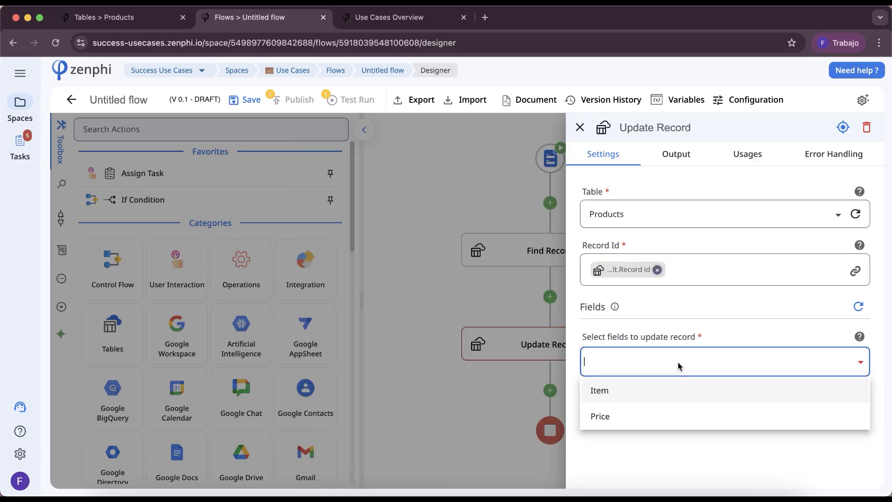
{"action": "left_click", "coordinate": [674, 413]}
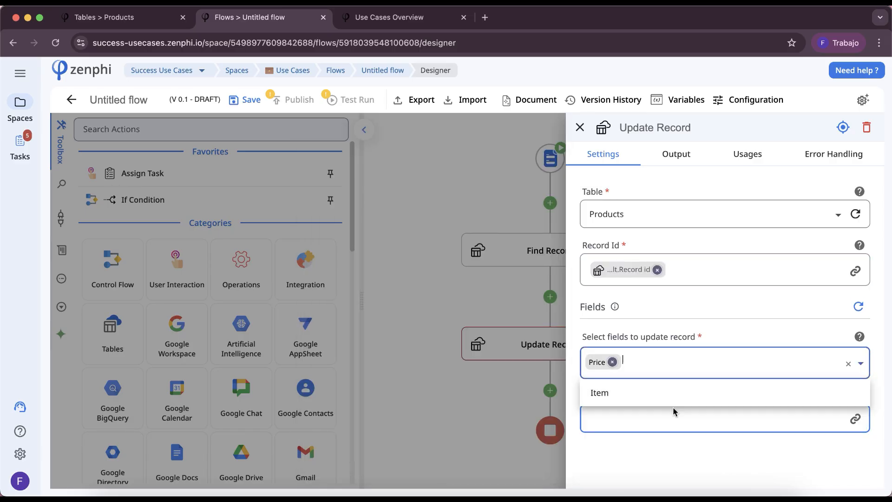
{"action": "left_click", "coordinate": [866, 432]}
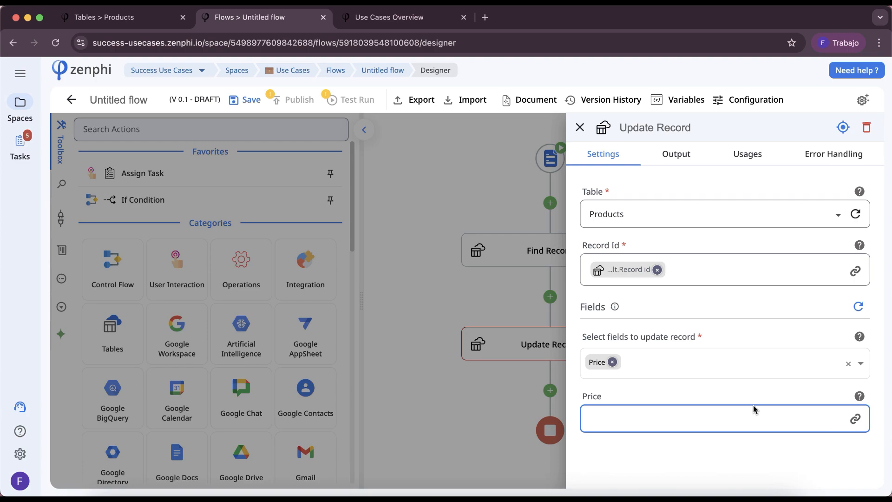
Set Update Record's Price value to the New Price token from the trigger's form data and close the settings
{"action": "left_click", "coordinate": [855, 418]}
{"action": "left_click", "coordinate": [480, 226]}
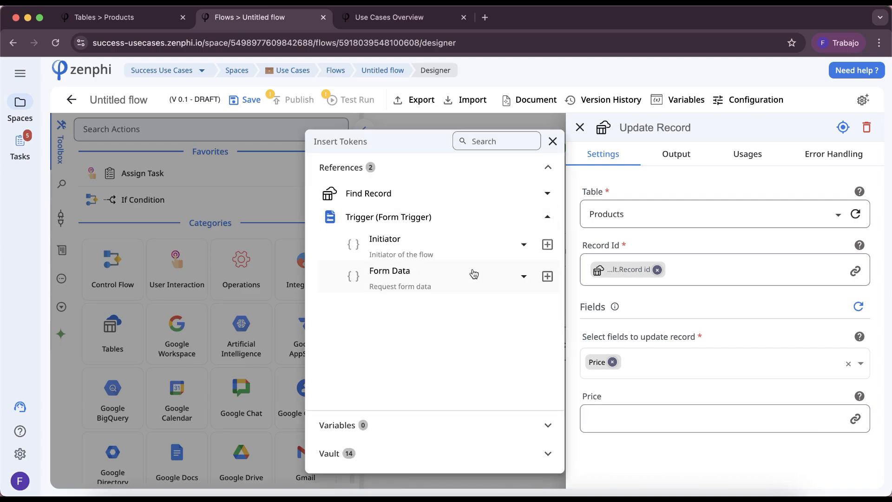
{"action": "left_click", "coordinate": [474, 273]}
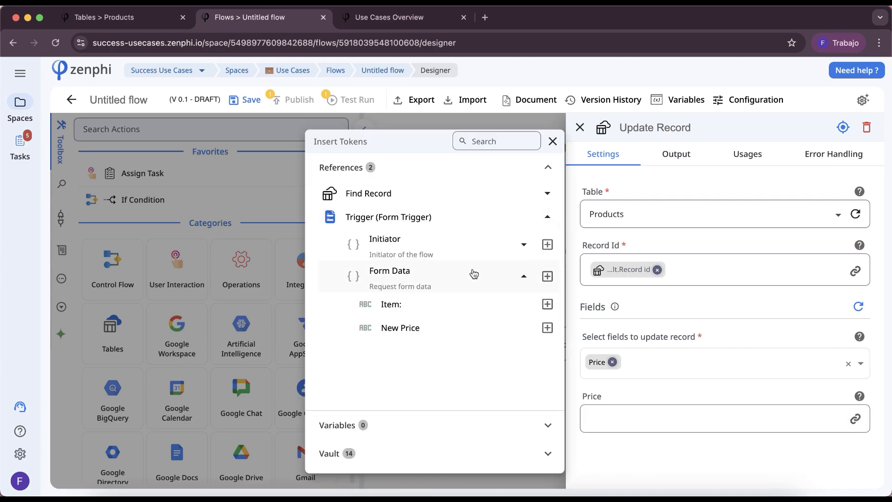
{"action": "left_click", "coordinate": [547, 327]}
{"action": "left_click", "coordinate": [608, 321]}
{"action": "left_click", "coordinate": [496, 349]}
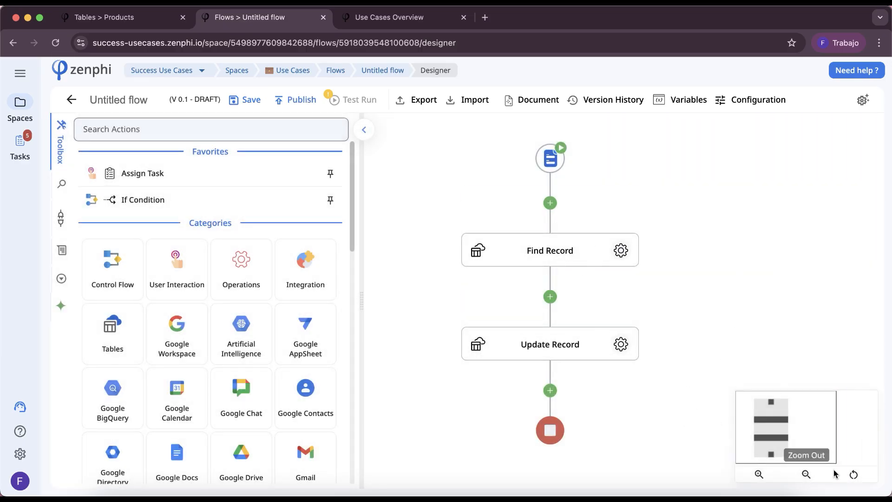
Save and publish the flow, and open its published form link
{"action": "left_click", "coordinate": [236, 103]}
{"action": "left_click", "coordinate": [290, 106]}
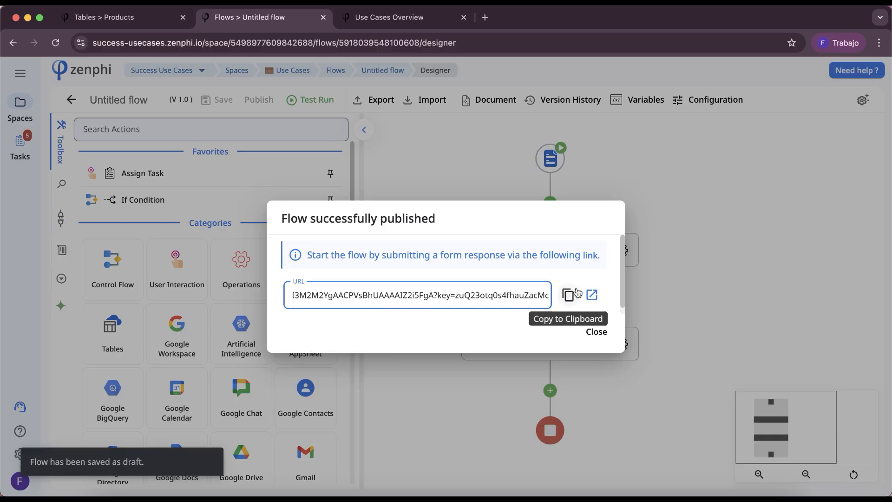
{"action": "left_click", "coordinate": [588, 299]}
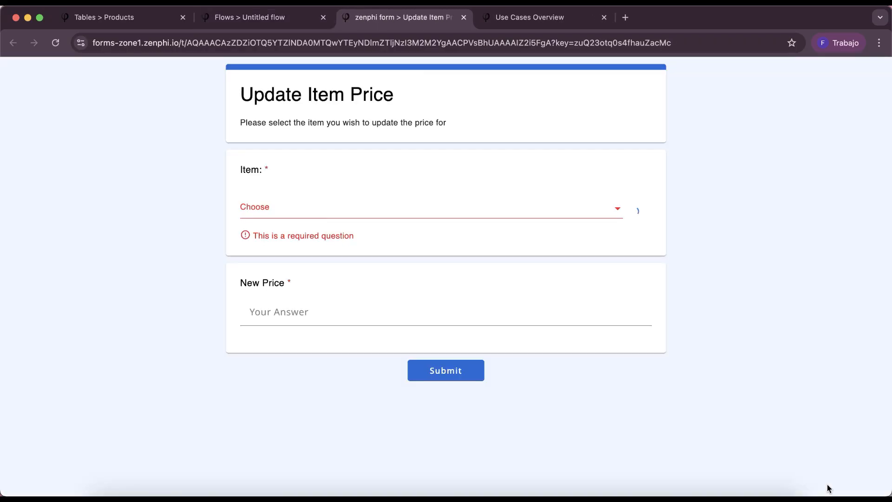
Select Chromebook as the form's item and check its current price in the Products table
{"action": "left_click", "coordinate": [305, 213]}
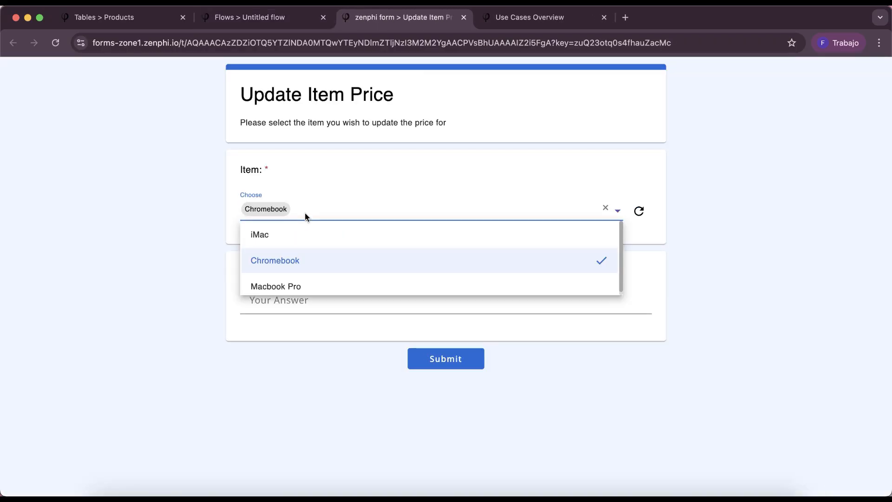
{"action": "left_click", "coordinate": [295, 260]}
{"action": "left_click", "coordinate": [145, 24]}
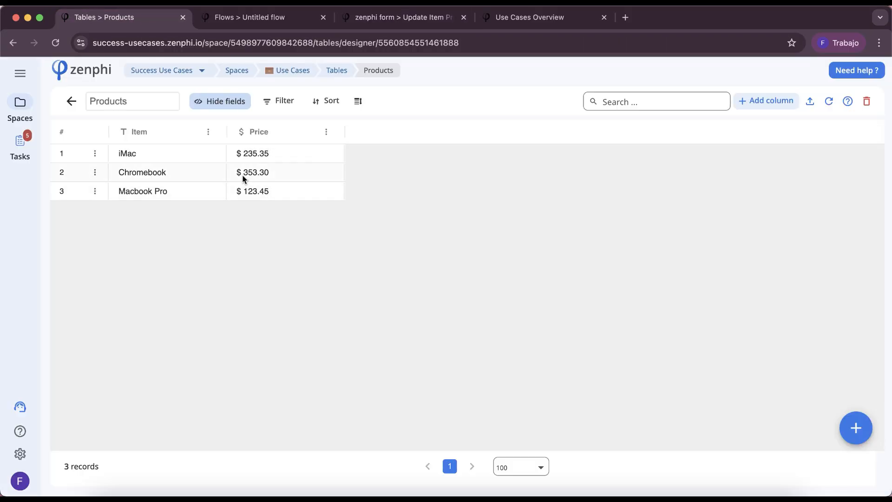
{"action": "left_click", "coordinate": [431, 17]}
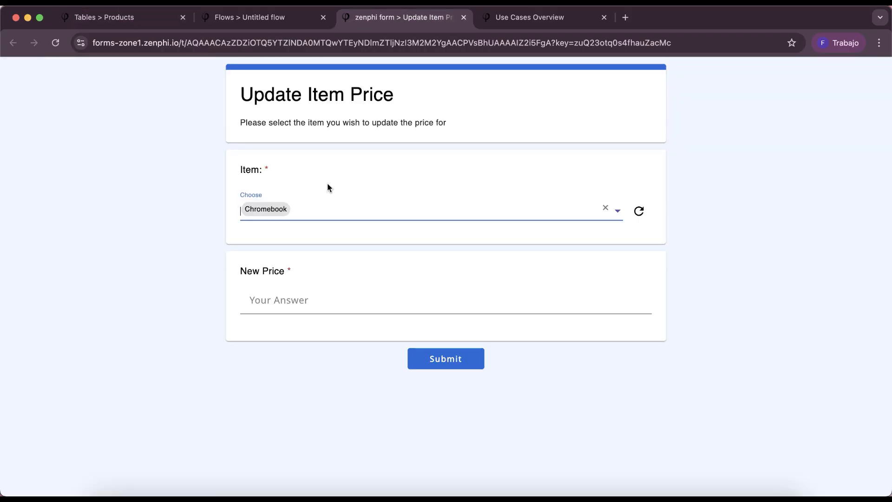
Enter 421.25 as the New Price and submit the form
{"action": "left_click", "coordinate": [274, 298]}
{"action": "type", "text": "42"}
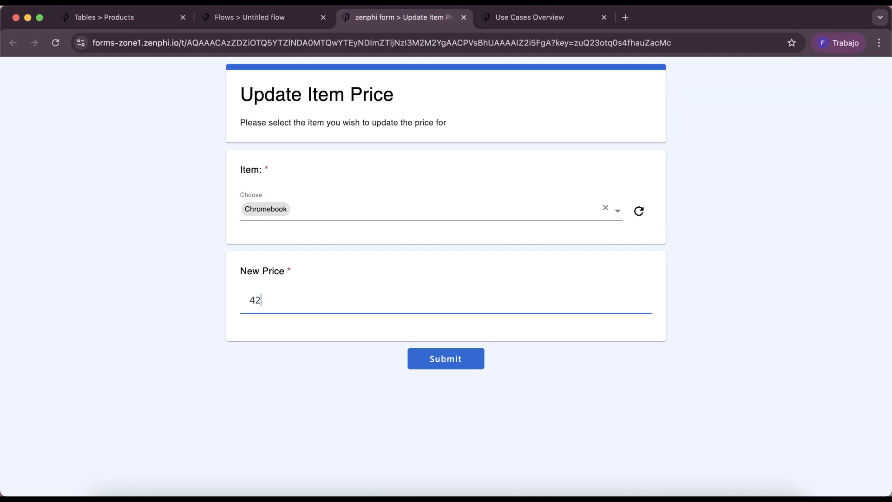
{"action": "type", "text": "1.25"}
{"action": "left_click", "coordinate": [432, 359]}
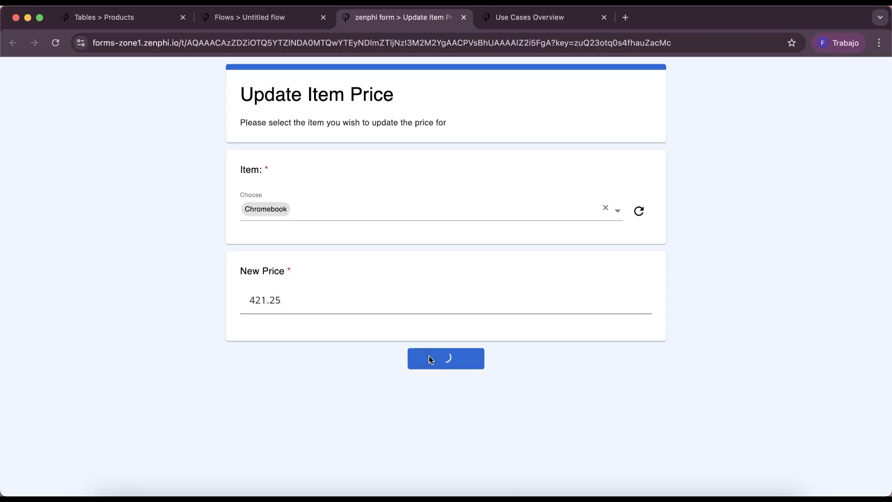
Open the flow's latest run details and refresh the Products table to check the Chromebook price
{"action": "key", "text": "ctrl+shift+Tab"}
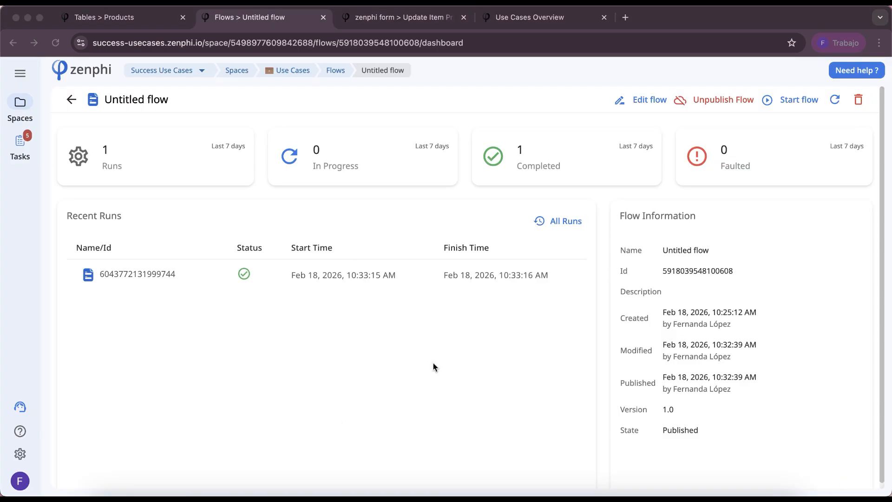
{"action": "left_click", "coordinate": [158, 287]}
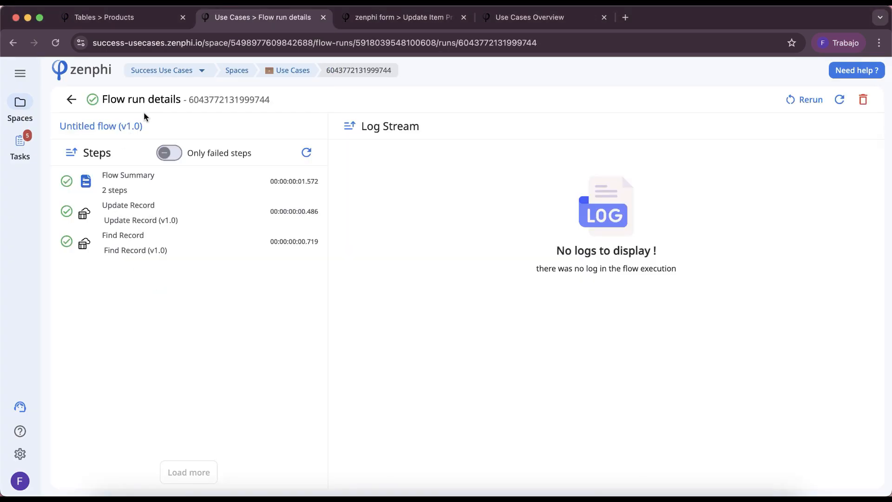
{"action": "left_click", "coordinate": [140, 20]}
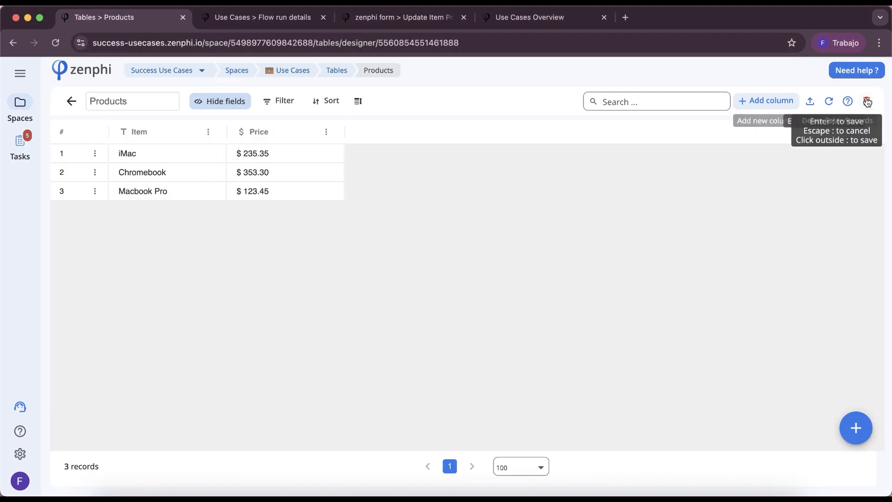
{"action": "left_click", "coordinate": [830, 102]}
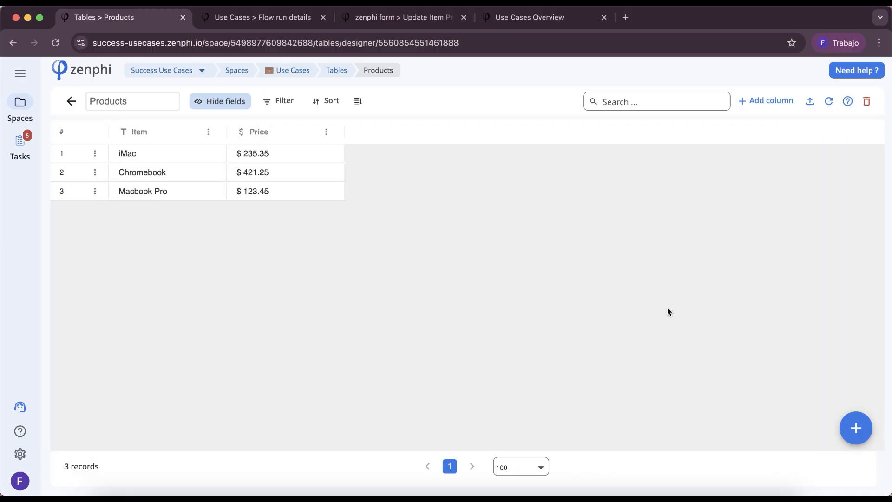